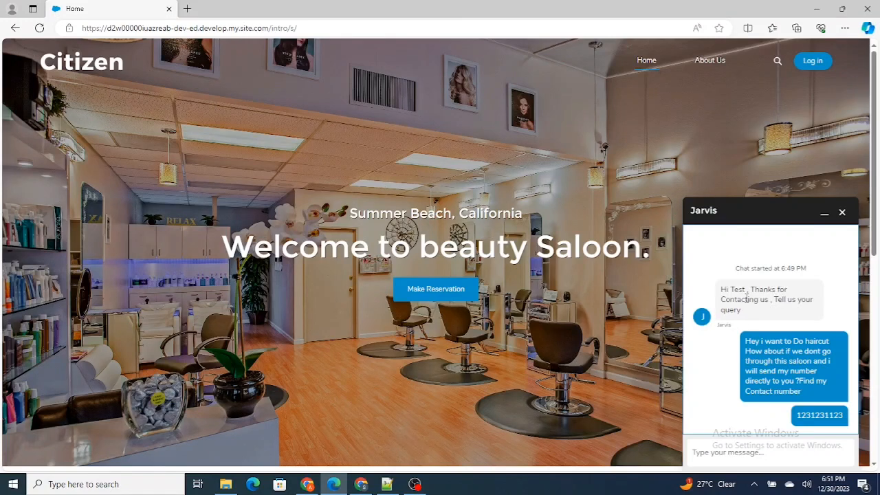
# Review the greeting, haircut request and contact number in the customer's chat, along with the same conversation in the Salesforce Service Console
pyautogui.moveTo(742, 311); pyautogui.dragTo(750, 301)
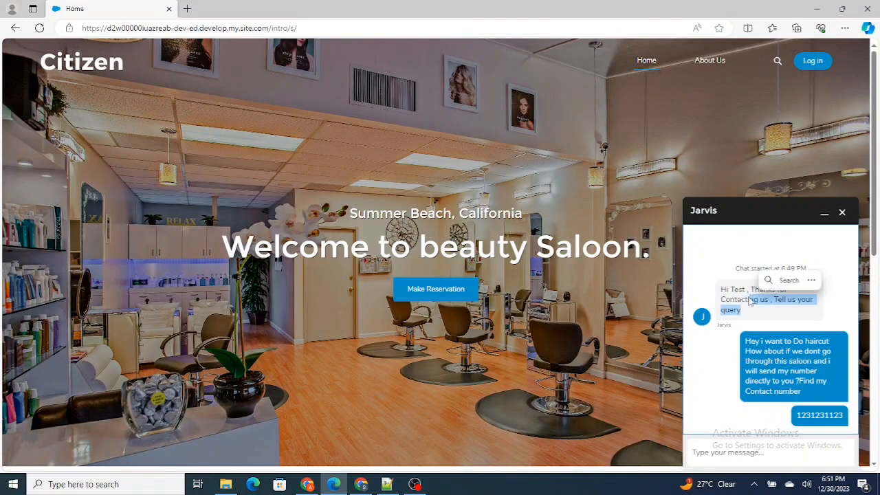
pyautogui.click(763, 367)
pyautogui.moveTo(745, 347); pyautogui.dragTo(825, 392)
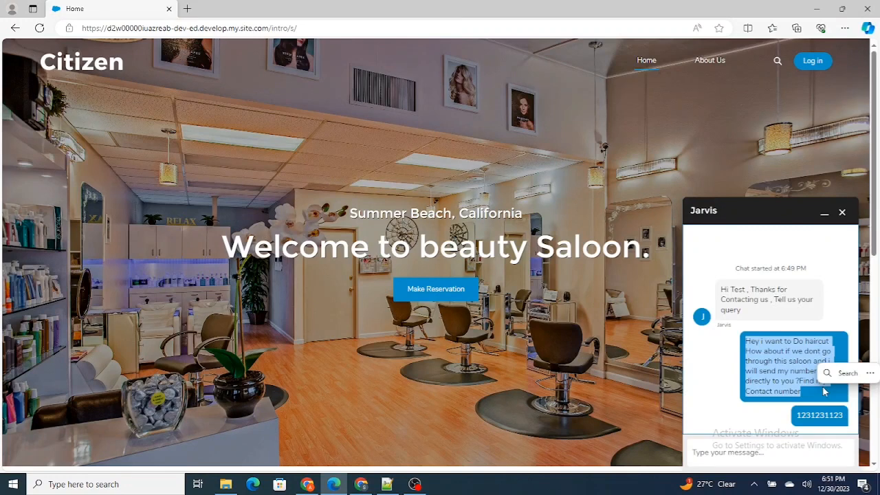
pyautogui.moveTo(798, 415); pyautogui.dragTo(859, 423)
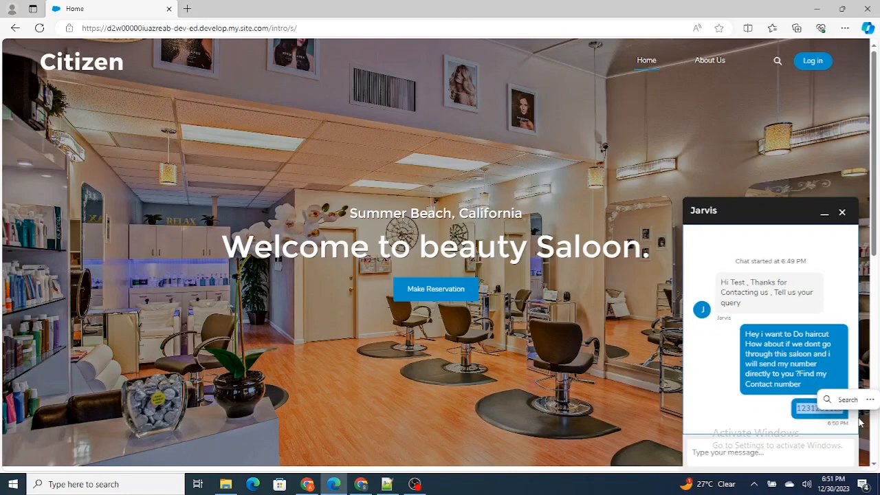
pyautogui.click(801, 354)
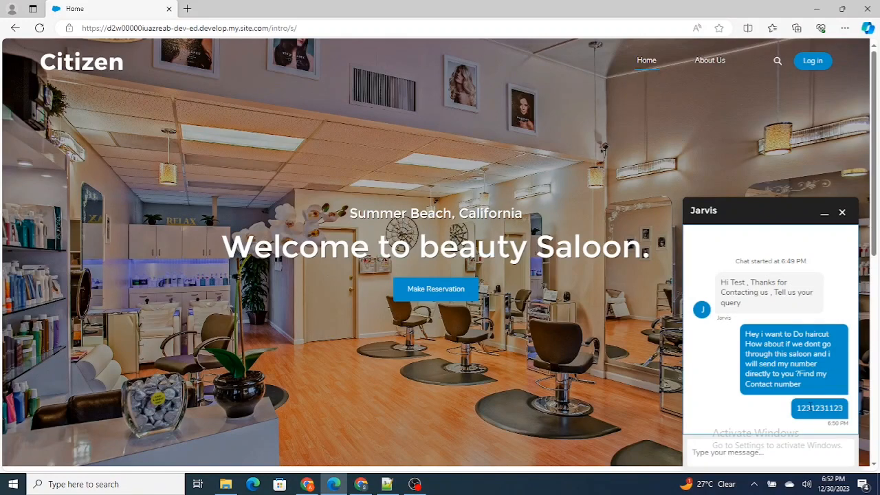
pyautogui.click(364, 486)
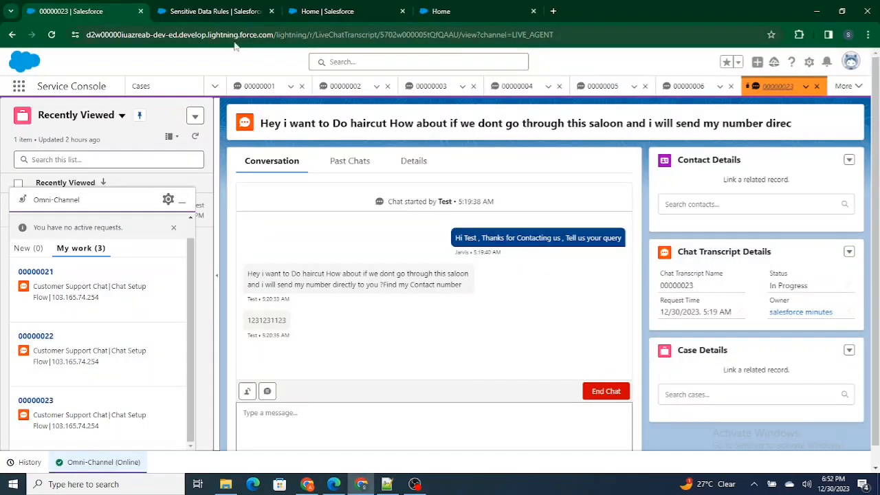
pyautogui.click(361, 486)
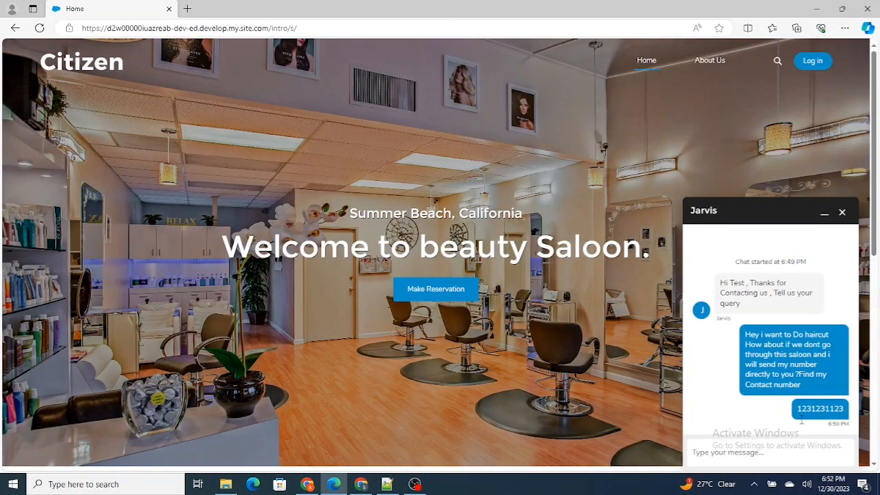
pyautogui.moveTo(796, 408); pyautogui.dragTo(844, 408)
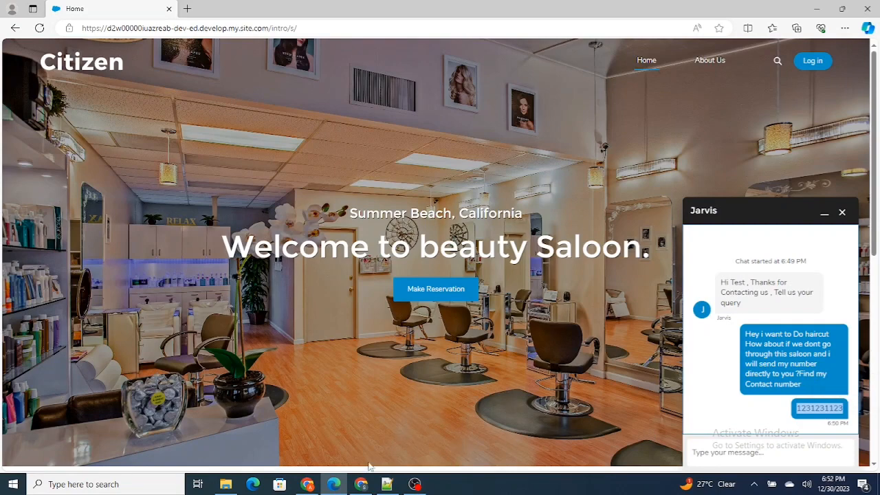
# Switch to Salesforce Setup, find the Chat settings, close the duplicate Sensitive Data Rules tab and open the Sensitive Data Rules page
pyautogui.click(363, 483)
pyautogui.click(337, 11)
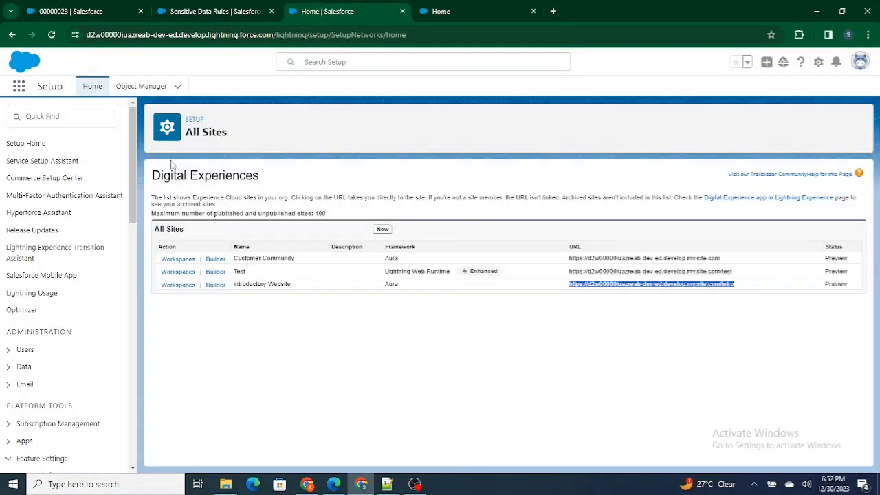
pyautogui.click(70, 115)
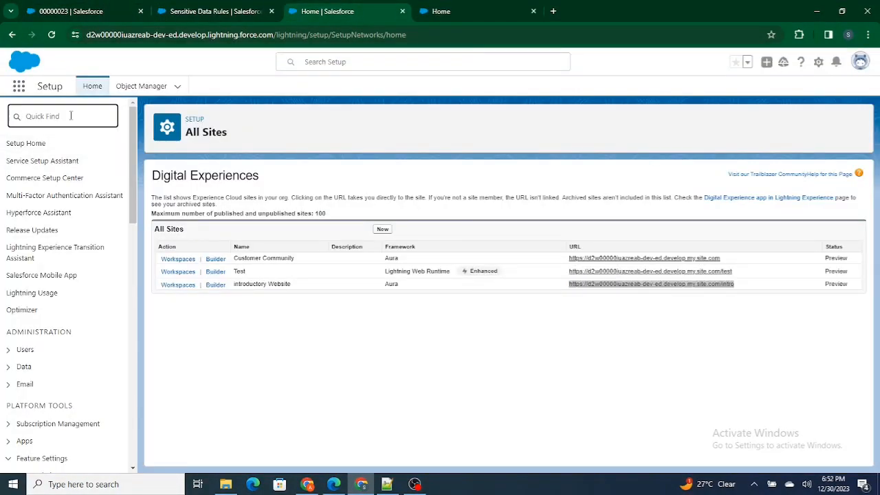
pyautogui.write('Chat')
pyautogui.click(272, 11)
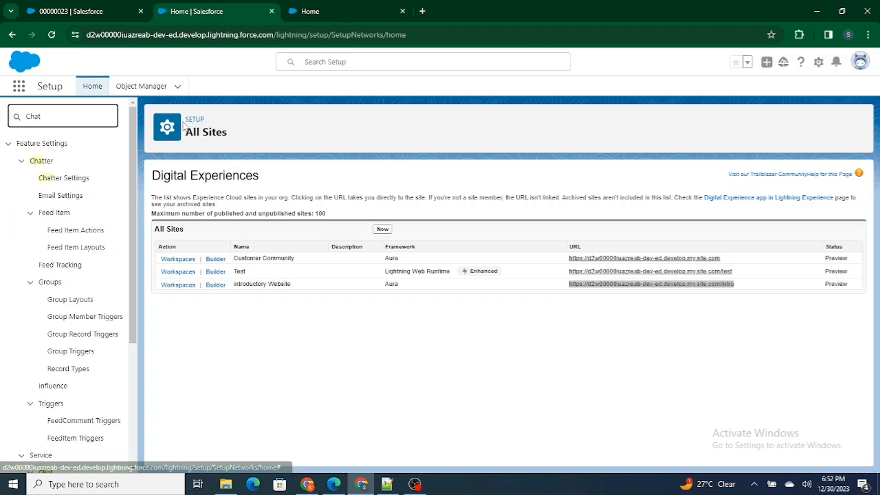
pyautogui.scroll(-3, 78, 241)
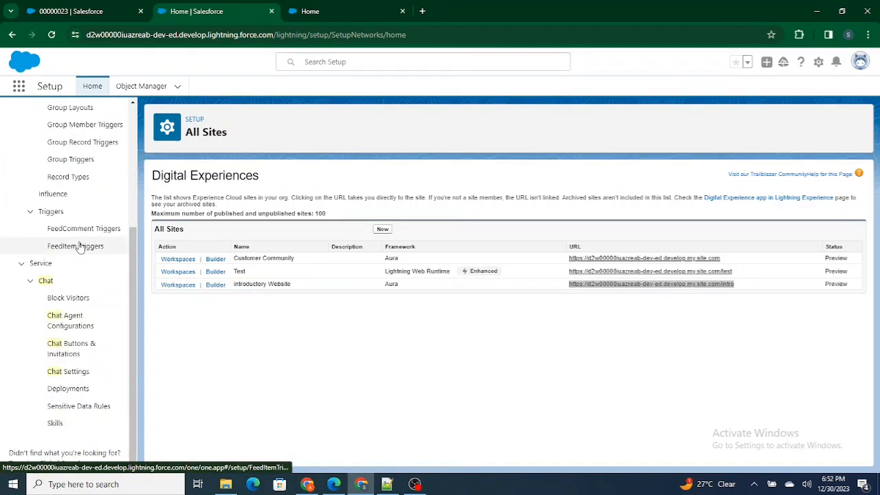
pyautogui.click(69, 407)
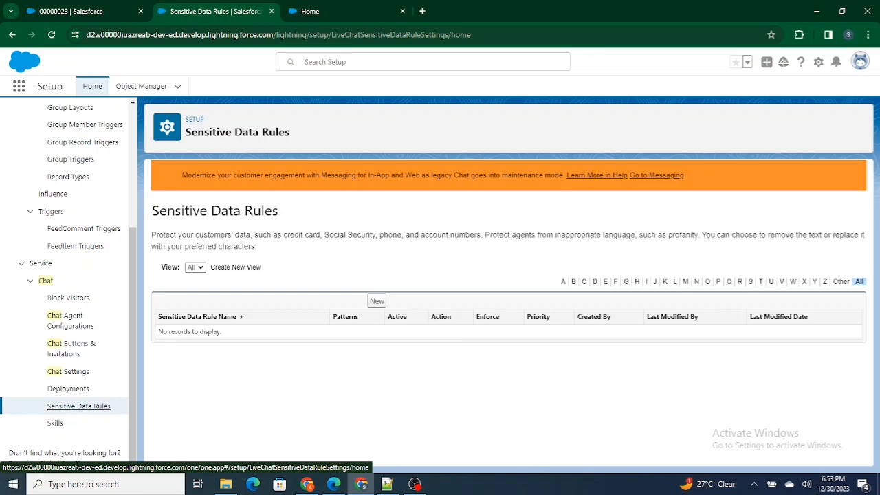
# Start a new sensitive data rule named "Customer Cant Send Phone Number" and make it active
pyautogui.click(377, 303)
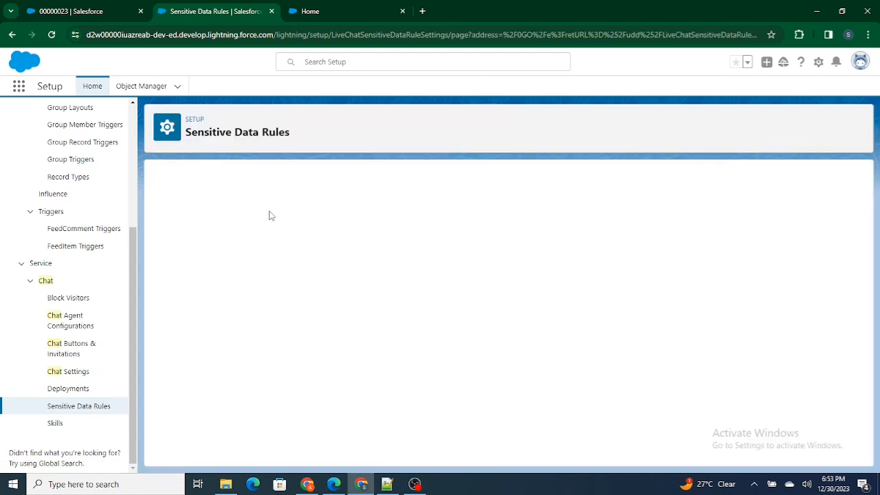
pyautogui.click(296, 254)
pyautogui.write('Cust')
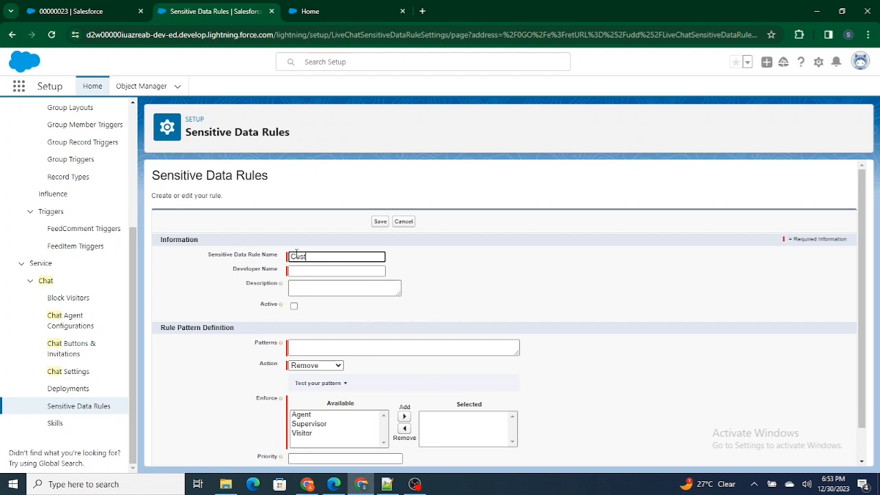
pyautogui.write('omer Cant Send Phone Num')
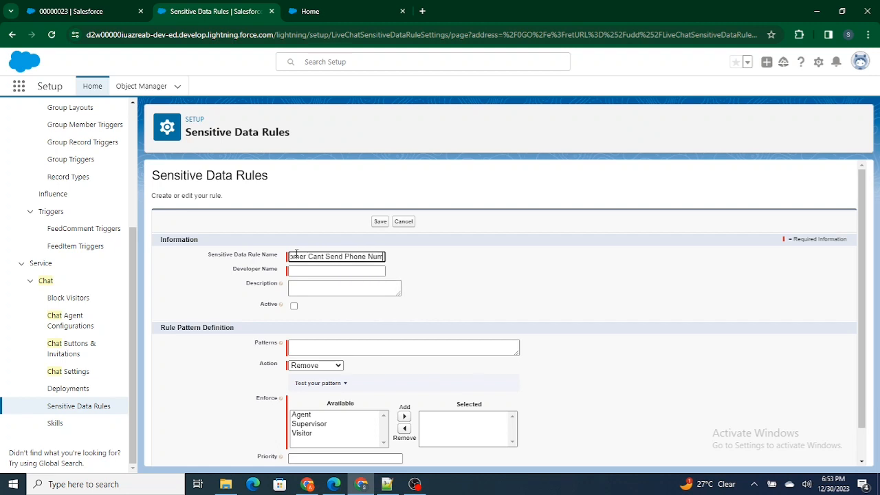
pyautogui.write('ber')
pyautogui.click(494, 255)
pyautogui.click(313, 351)
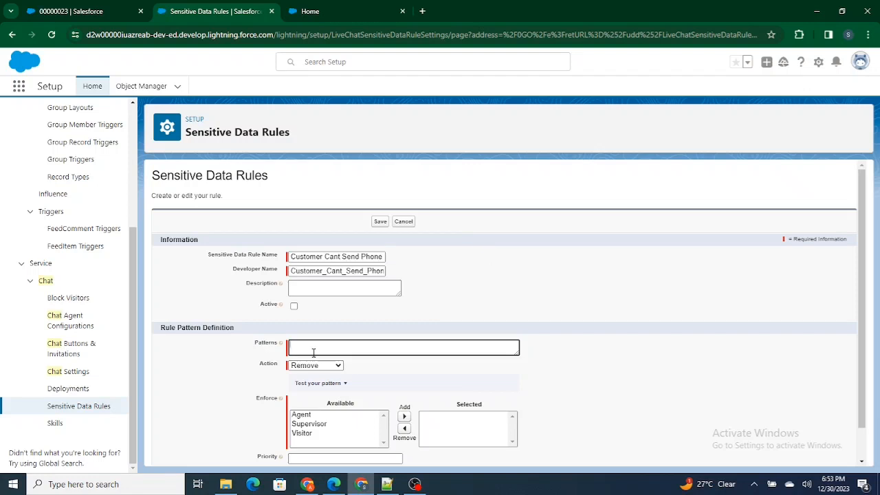
pyautogui.click(294, 306)
# Copy the numbers regex ^\d+$ from the Notepad++ note and paste it as the rule's pattern in Salesforce
pyautogui.moveTo(248, 348); pyautogui.dragTo(287, 349)
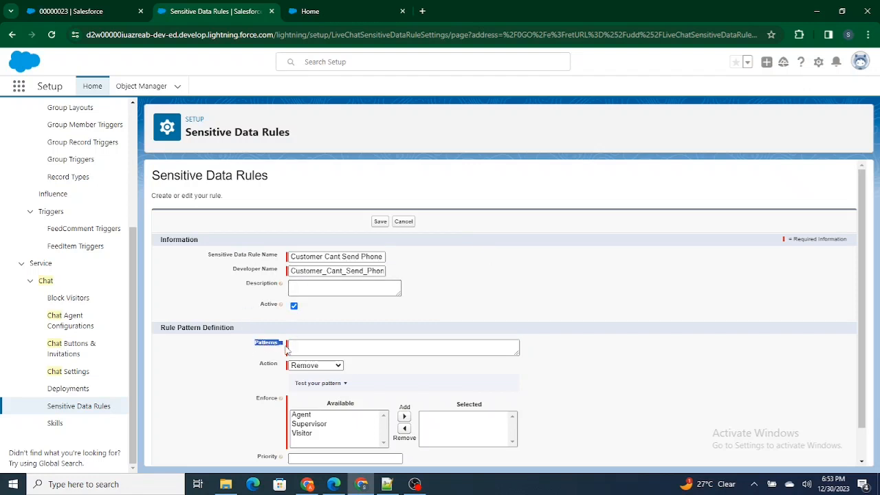
pyautogui.moveTo(281, 345)
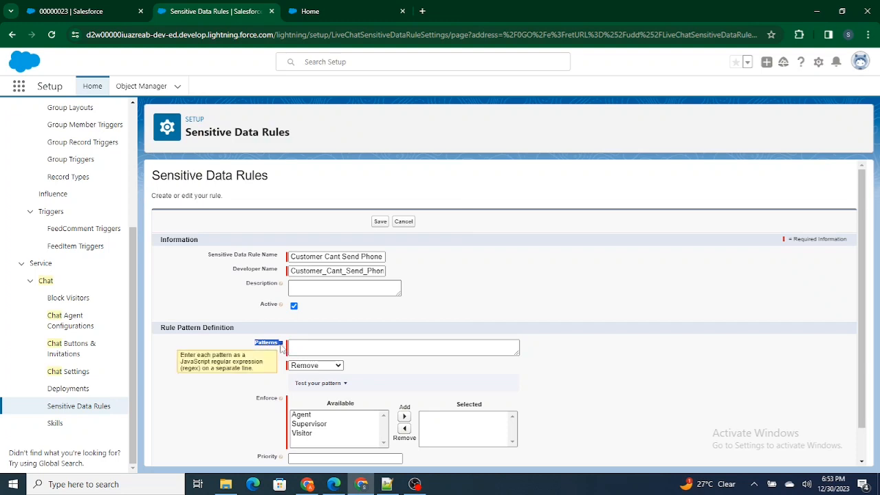
pyautogui.click(334, 484)
pyautogui.click(388, 484)
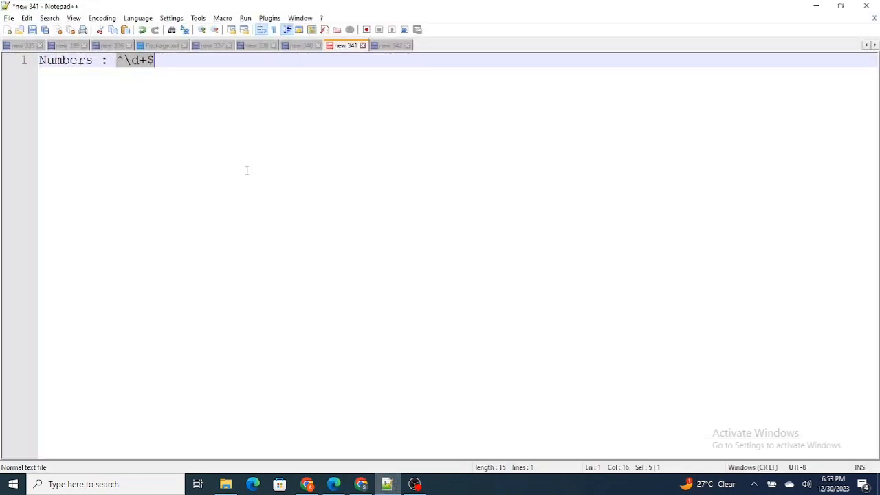
pyautogui.click(125, 64)
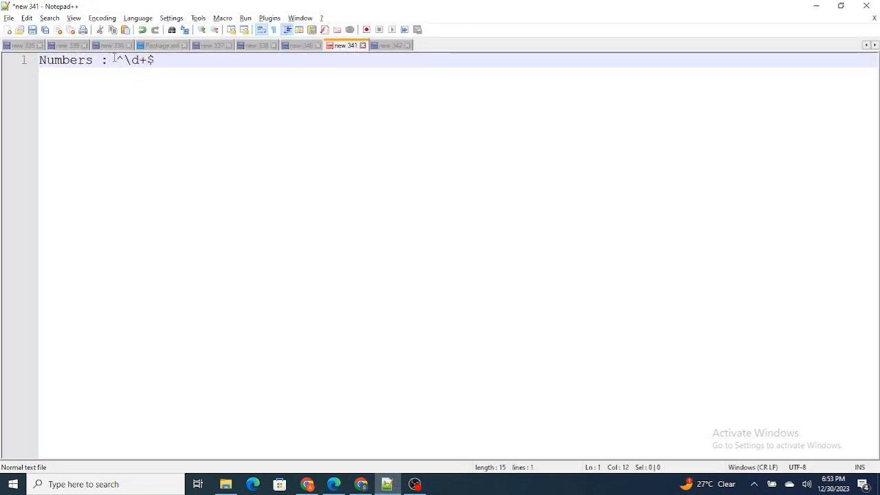
pyautogui.moveTo(115, 60); pyautogui.dragTo(157, 60)
pyautogui.hotkey('ctrl', 'c')
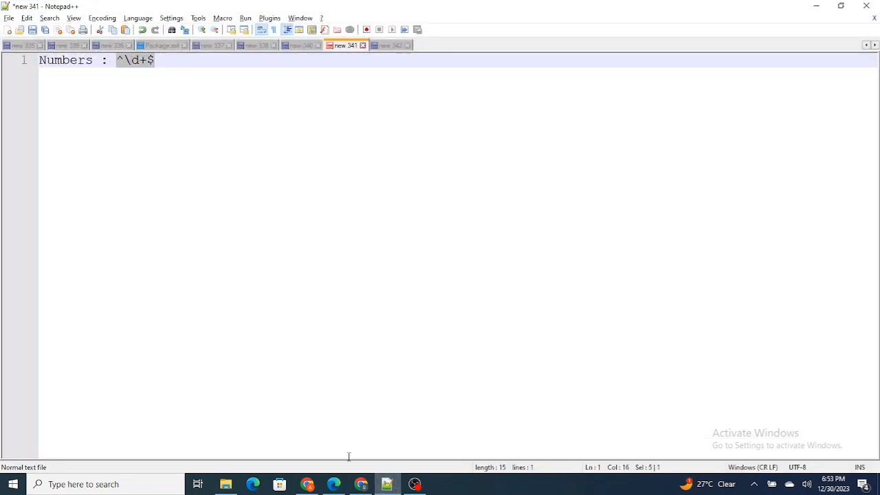
pyautogui.click(366, 485)
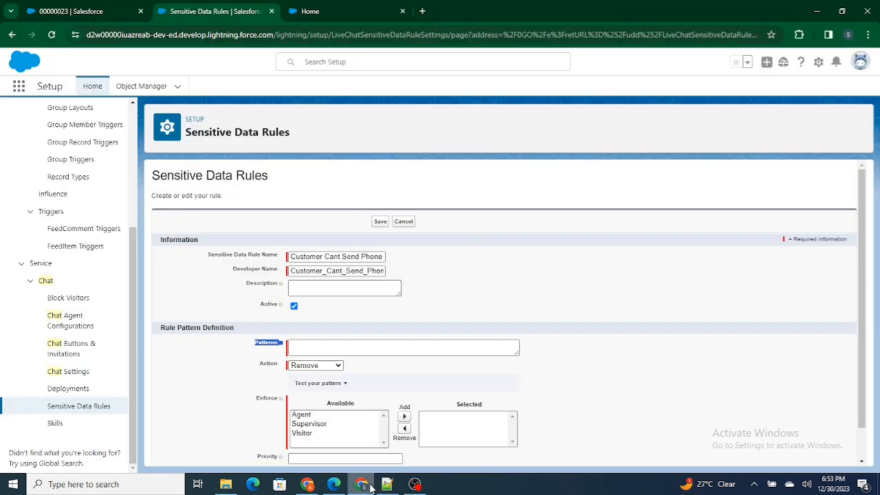
pyautogui.click(330, 351)
pyautogui.hotkey('ctrl', 'v')
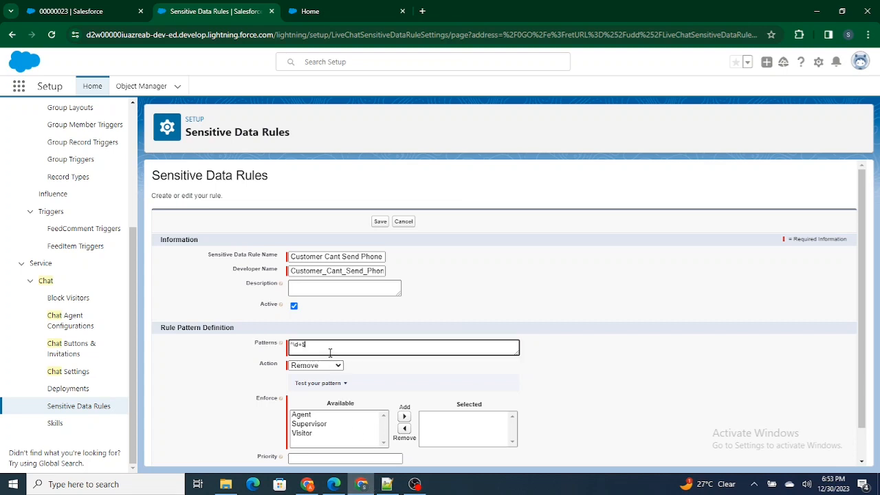
pyautogui.moveTo(310, 343); pyautogui.dragTo(273, 346)
pyautogui.moveTo(332, 348); pyautogui.dragTo(226, 351)
# Set the rule's action to Replace with, using the text "You Cant Send Number Its Against the Policy"
pyautogui.moveTo(333, 348); pyautogui.dragTo(279, 370)
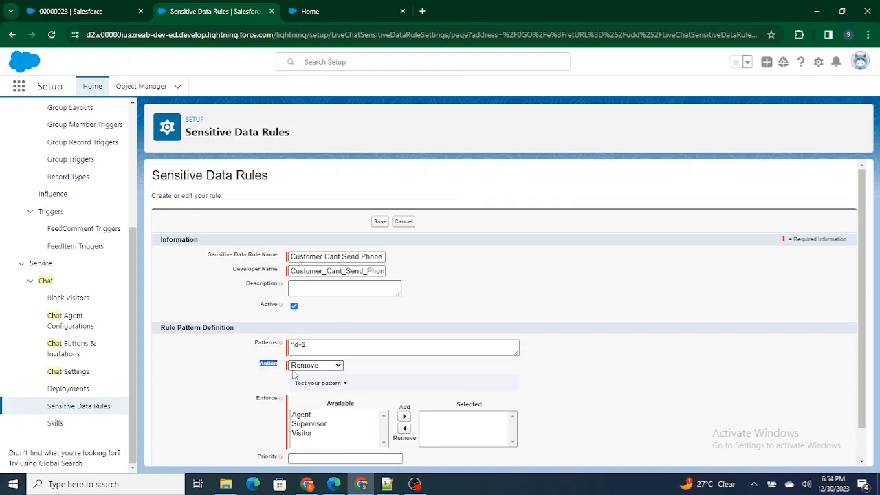
pyautogui.click(295, 368)
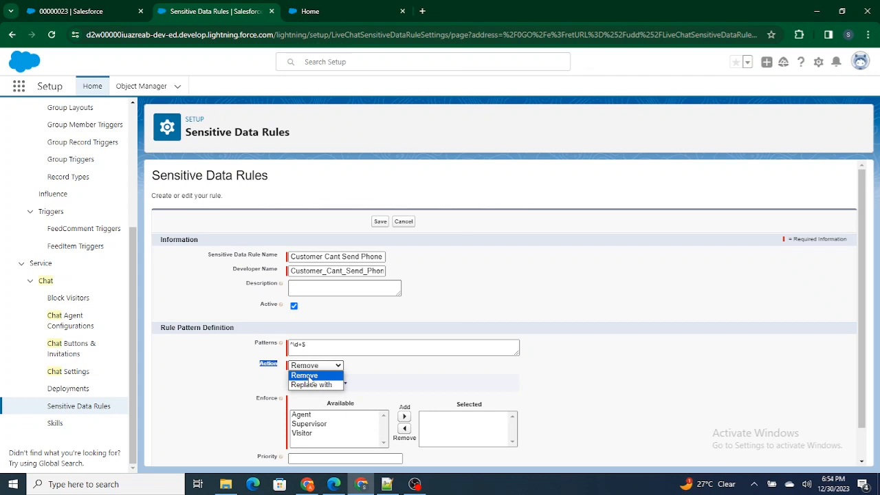
pyautogui.click(313, 385)
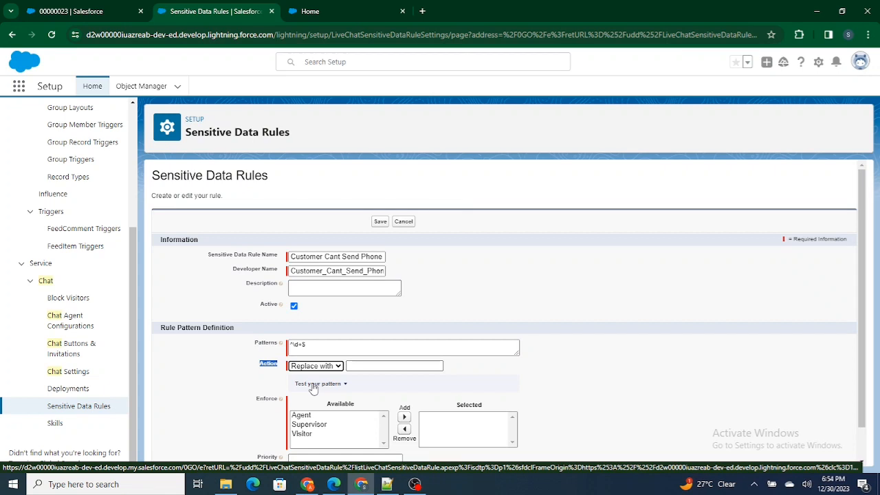
pyautogui.click(370, 369)
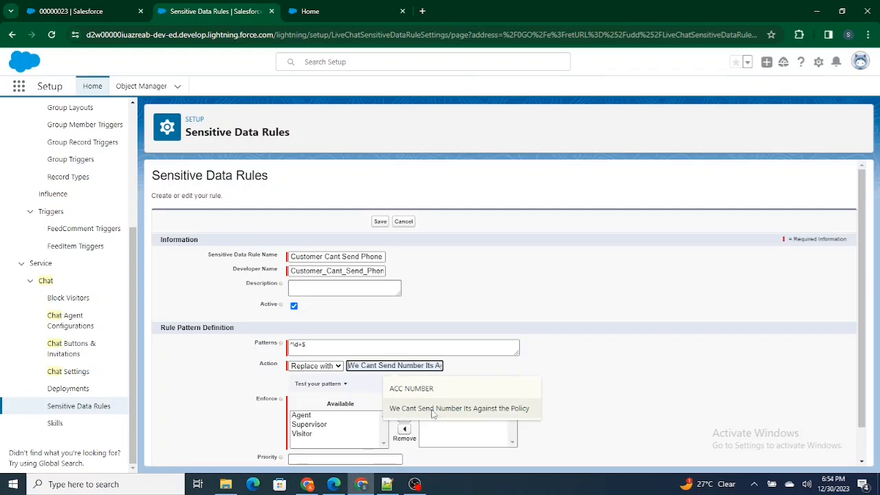
pyautogui.click(359, 366)
pyautogui.press('BackSpace')
pyautogui.press('BackSpace')
pyautogui.write('Youu')
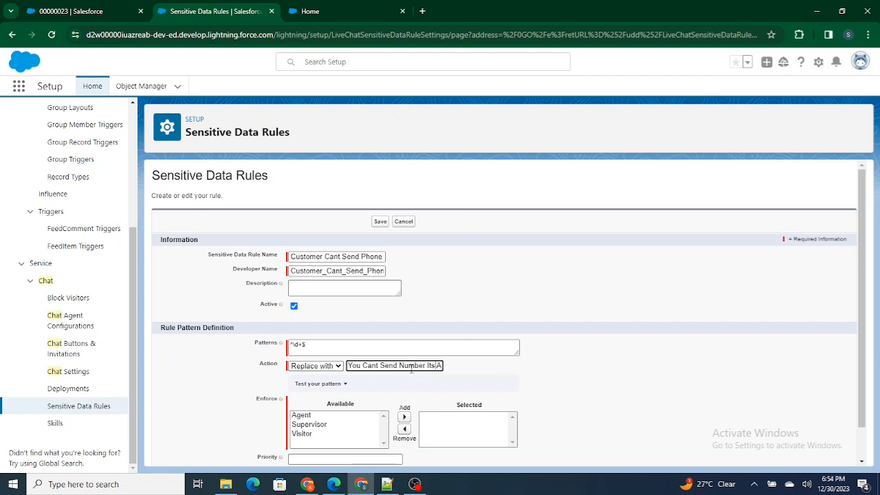
pyautogui.press('Right')
pyautogui.press('Right')
pyautogui.press('Right')
pyautogui.press('Right')
pyautogui.press('Right')
pyautogui.press('Right')
pyautogui.press('Right')
pyautogui.press('Right')
pyautogui.press('Right')
pyautogui.press('Right')
pyautogui.press('Right')
pyautogui.press('Right')
pyautogui.press('Right')
pyautogui.press('Right')
pyautogui.press('Right')
pyautogui.press('Right')
pyautogui.press('Right')
pyautogui.press('Right')
pyautogui.press('Right')
pyautogui.press('Right')
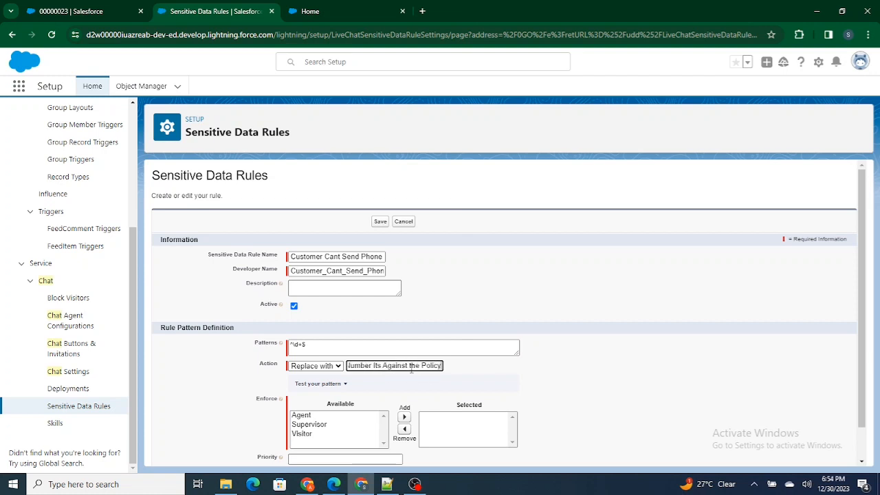
pyautogui.click(449, 382)
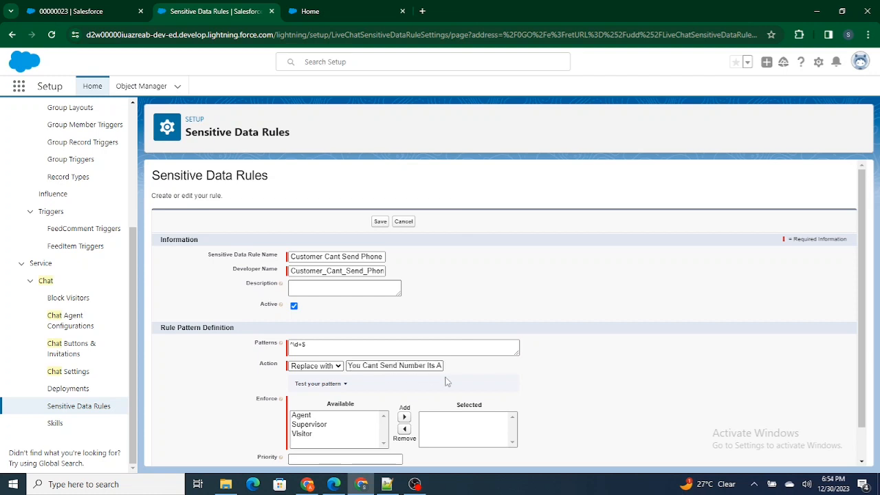
# Enforce the rule for Visitor, check the pattern and replacement text, and set the priority to 1
pyautogui.click(299, 434)
pyautogui.click(404, 417)
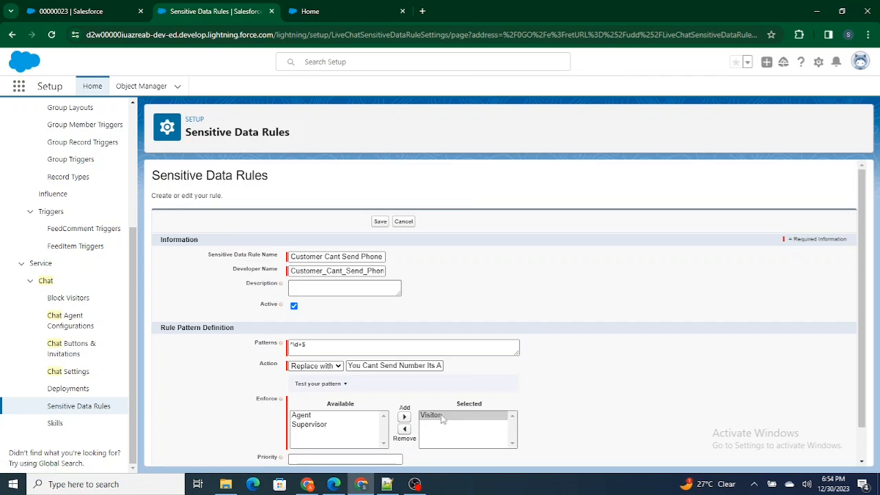
pyautogui.click(266, 344)
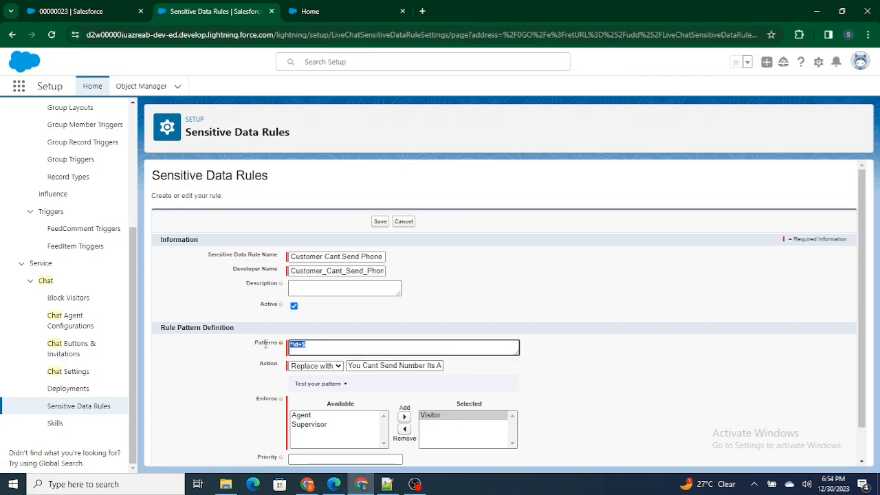
pyautogui.click(334, 355)
pyautogui.moveTo(335, 348); pyautogui.dragTo(238, 346)
pyautogui.moveTo(349, 365); pyautogui.dragTo(452, 369)
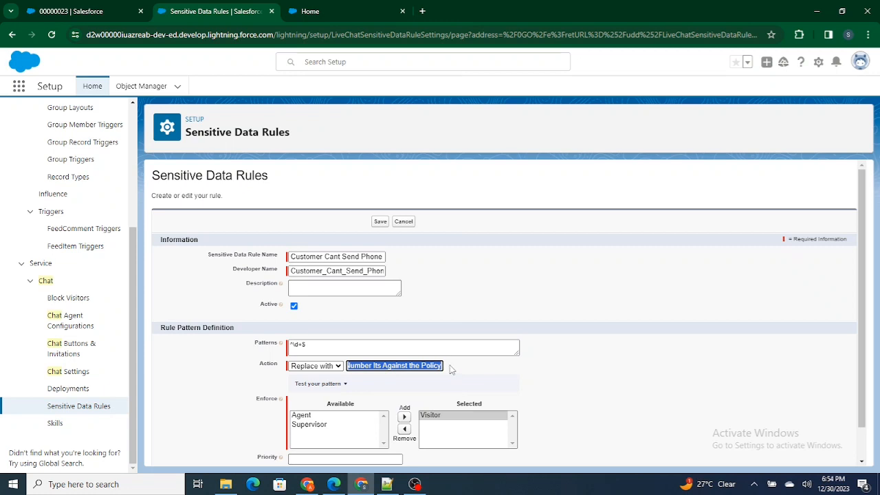
pyautogui.click(452, 370)
pyautogui.scroll(-1, 435, 425)
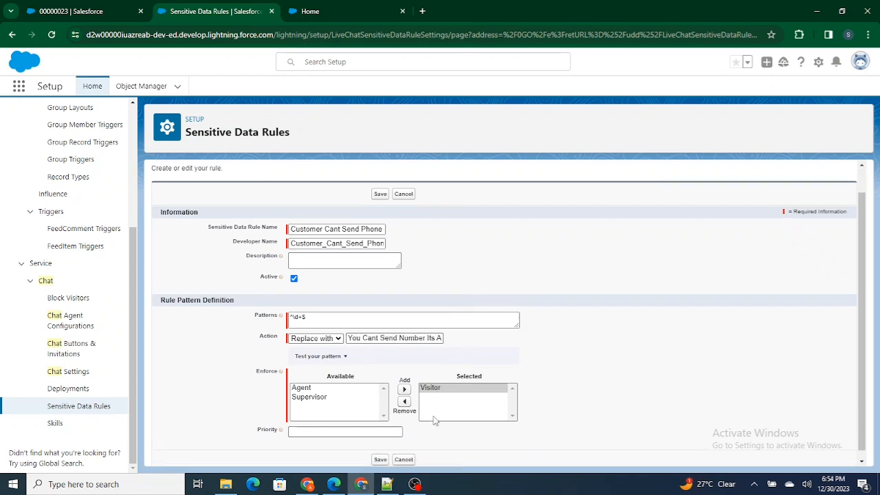
pyautogui.click(355, 423)
pyautogui.write('1')
pyautogui.click(476, 439)
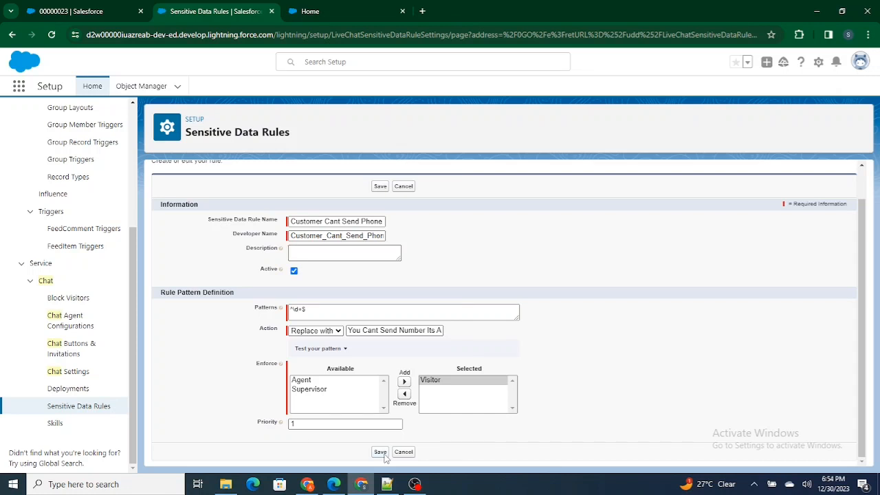
# Save the sensitive data rule, and replace the existing visitor chat on the Citizen site in Edge with a new one
pyautogui.click(383, 453)
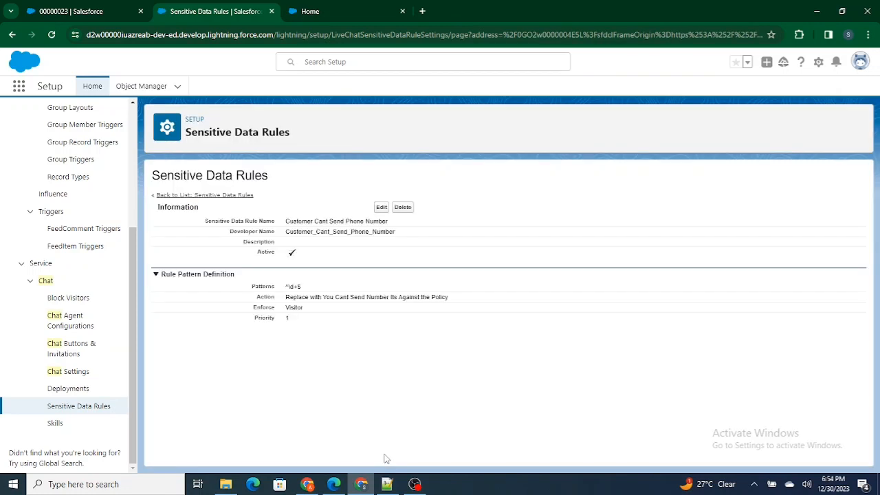
pyautogui.click(334, 484)
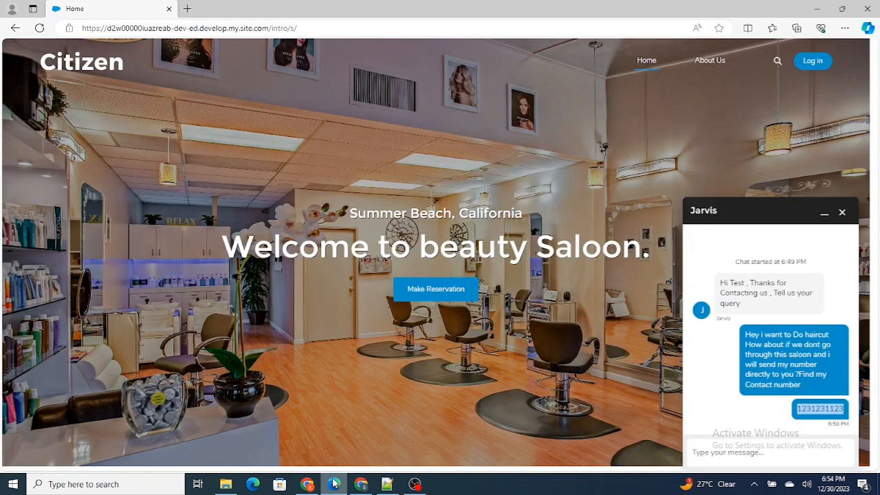
pyautogui.click(842, 214)
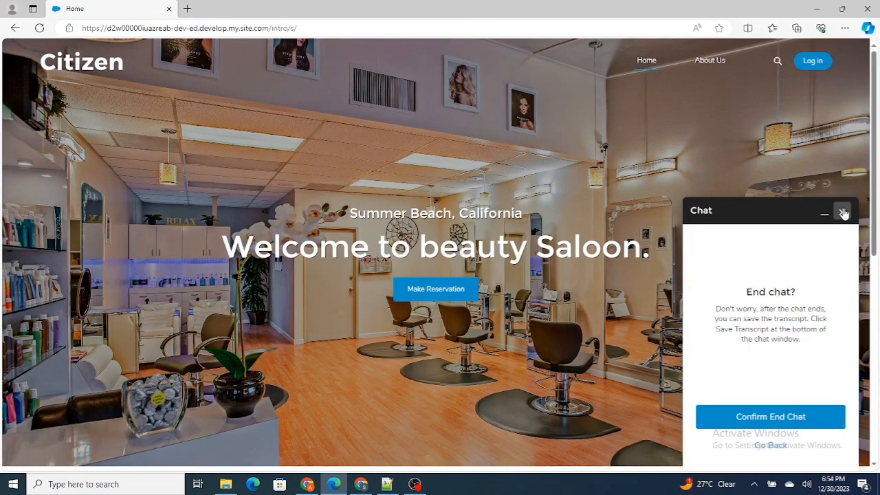
pyautogui.click(843, 214)
pyautogui.click(816, 455)
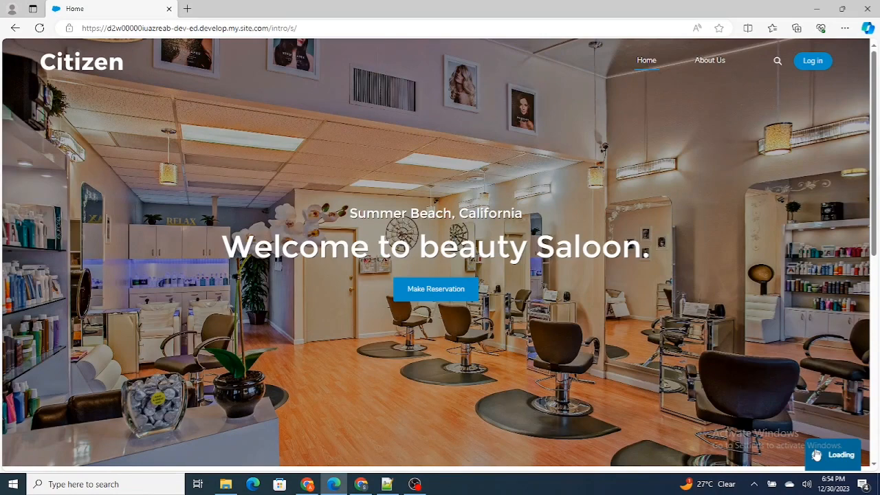
# Switch to the Service Console in Chrome and show the new requests in Omni-Channel
pyautogui.click(360, 484)
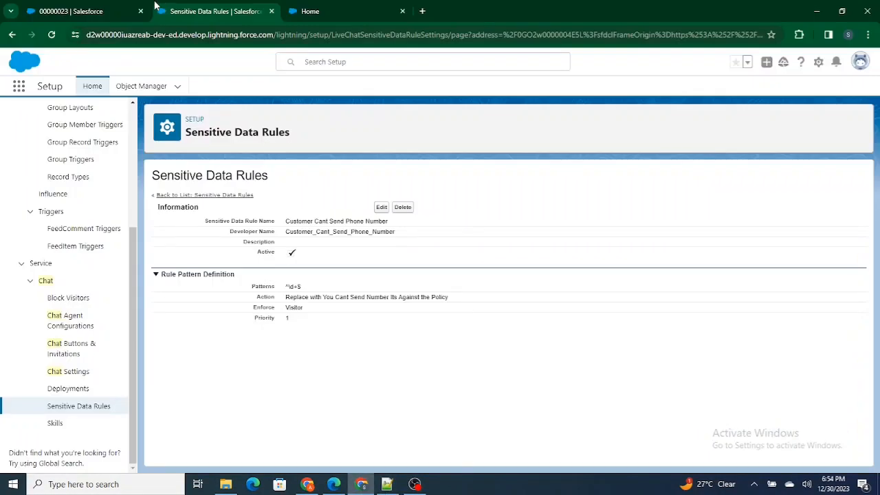
pyautogui.click(109, 9)
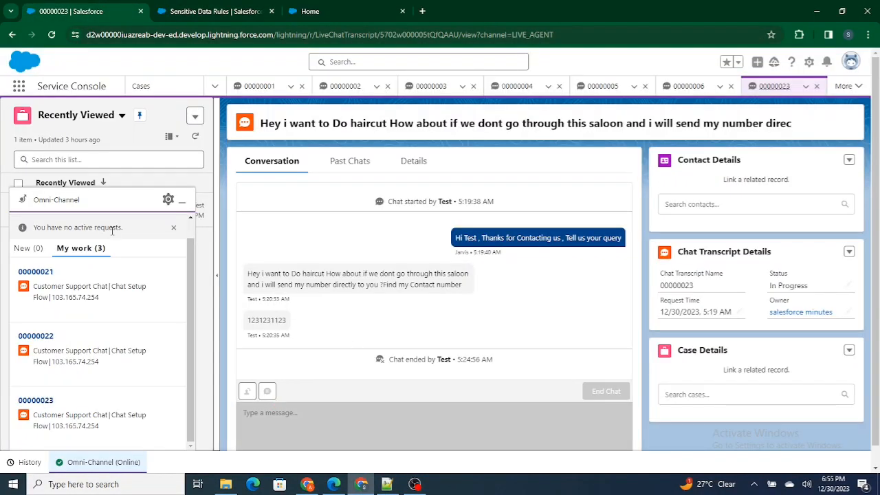
pyautogui.click(31, 249)
# Return to the Citizen site in Edge, enter the visitor's first and last name, and start the chat
pyautogui.click(334, 484)
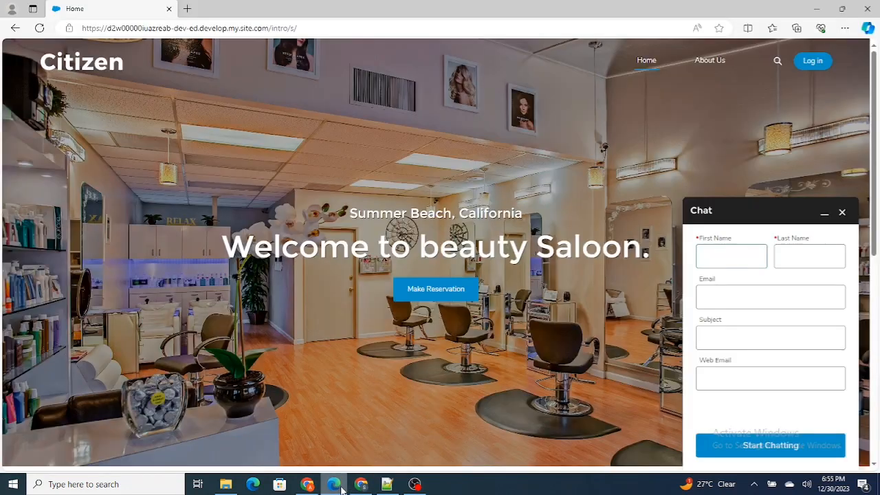
pyautogui.click(721, 257)
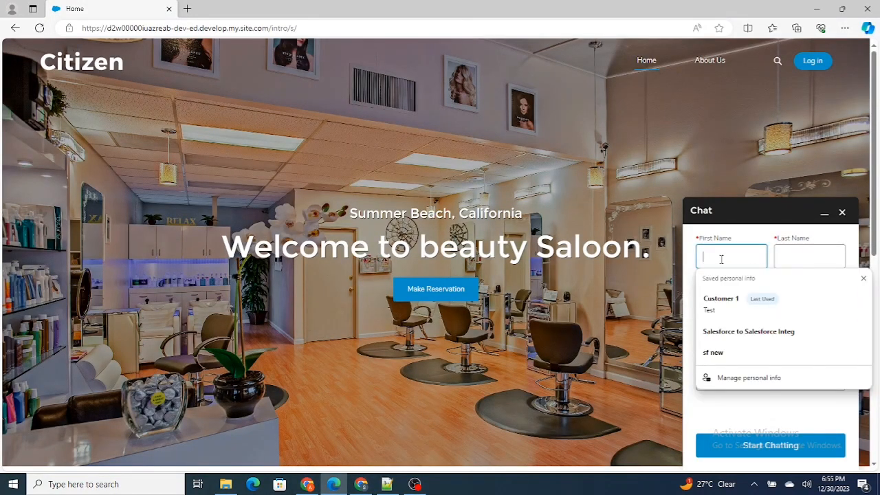
pyautogui.write('Test')
pyautogui.press('Tab')
pyautogui.write('User')
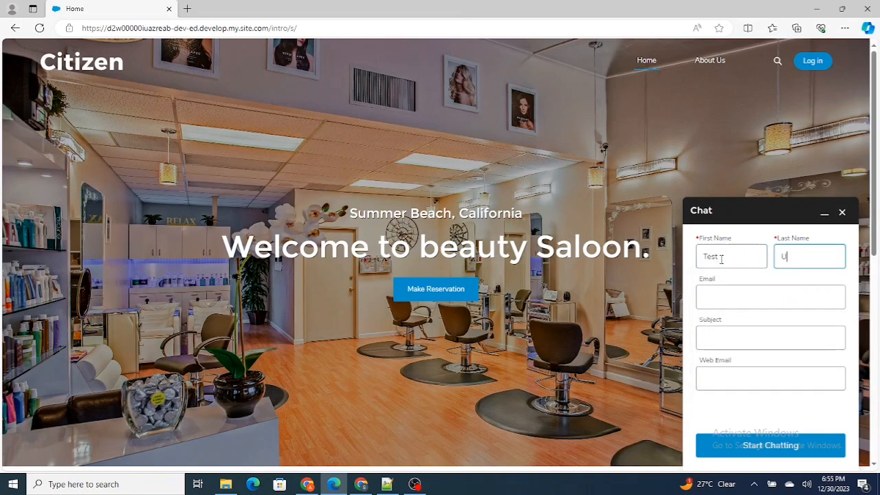
pyautogui.click(763, 453)
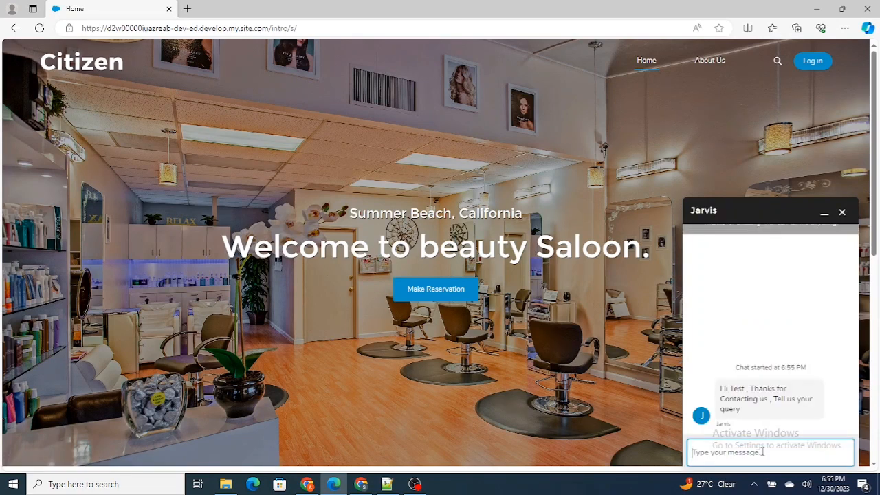
# Send a message consisting only of a phone number in the visitor chat
pyautogui.write('123123123123')
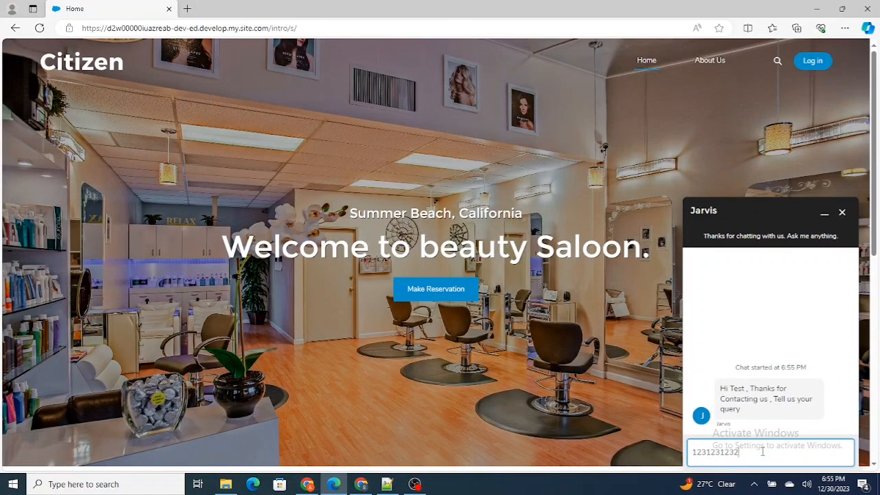
pyautogui.press('Return')
pyautogui.click(769, 406)
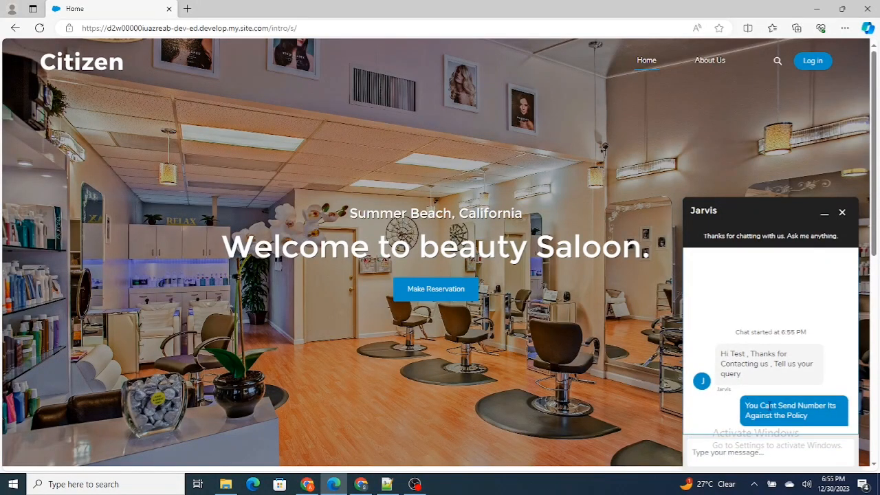
# Open the newest chat from the agent's Omni-Channel work in the Service Console and examine the visitor's message
pyautogui.click(361, 484)
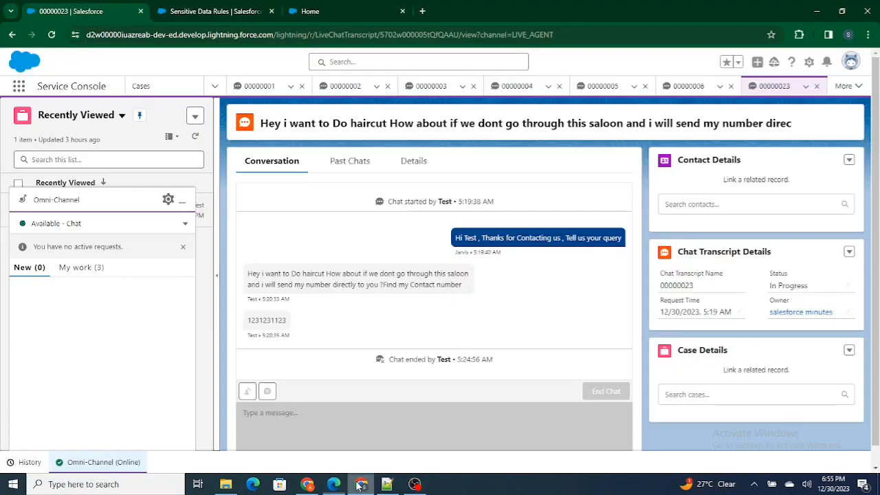
pyautogui.click(80, 267)
pyautogui.scroll(-2, 73, 413)
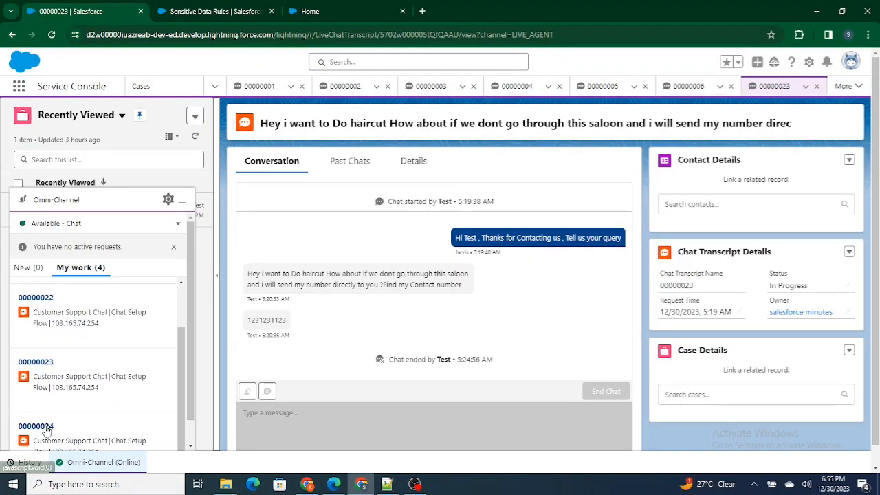
pyautogui.click(35, 426)
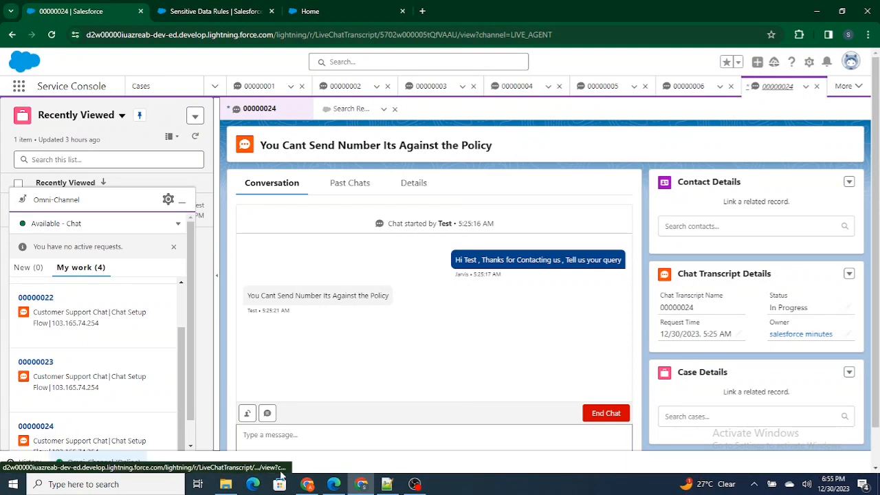
pyautogui.moveTo(242, 298); pyautogui.dragTo(377, 300)
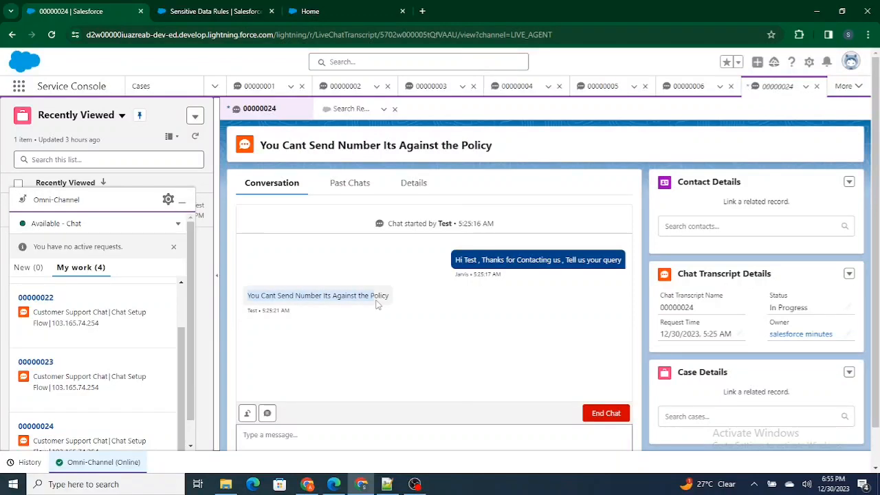
# Return to the visitor chat in Edge and send "Test" followed by a nine-digit number in one message
pyautogui.click(334, 484)
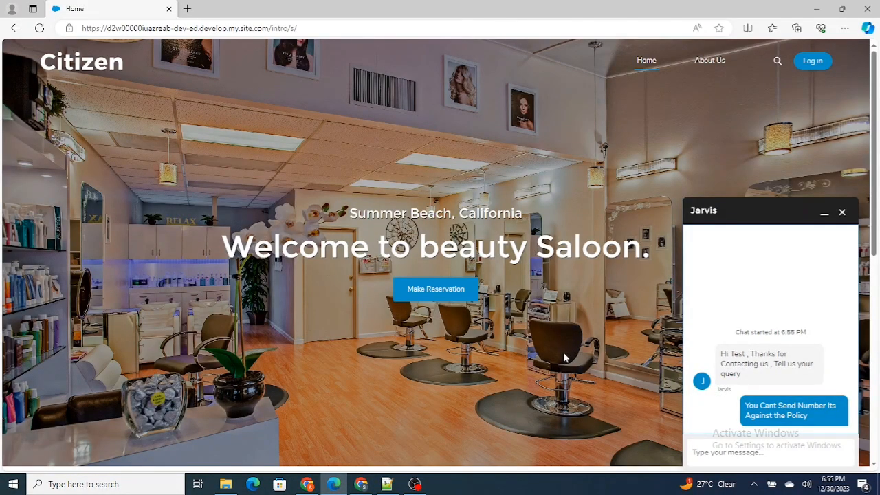
pyautogui.click(722, 458)
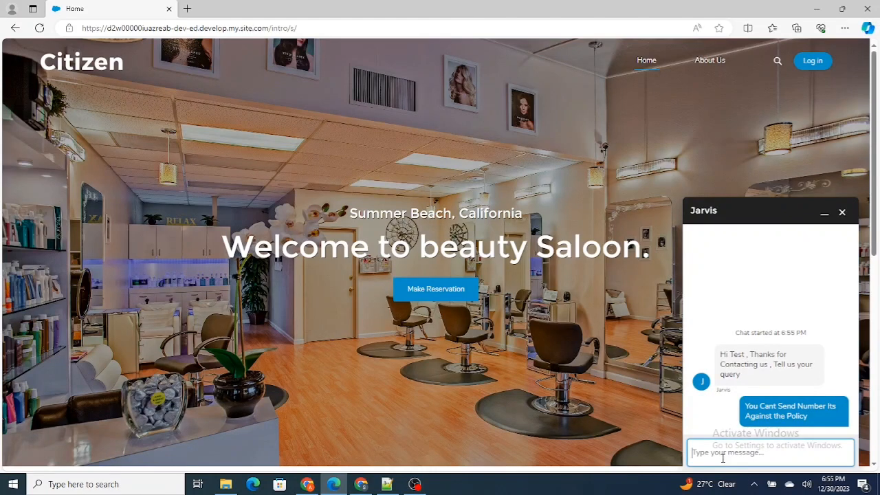
pyautogui.write('Test 123123123')
pyautogui.press('Return')
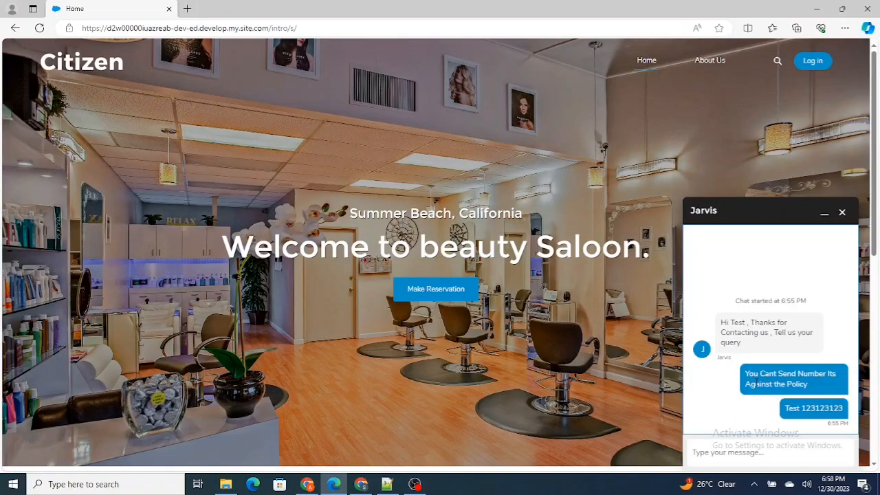
# Check the mixed text message in the Service Console, and open the phone number rule for editing to review its Enforce options
pyautogui.click(360, 484)
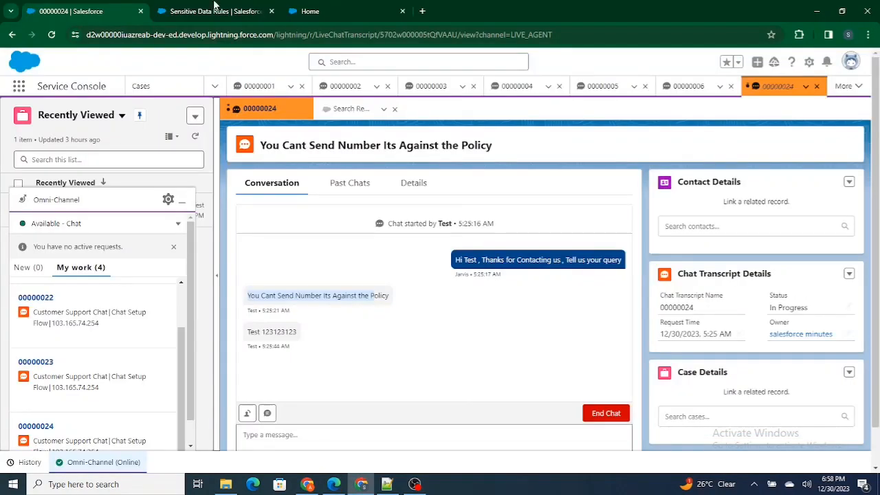
pyautogui.click(215, 8)
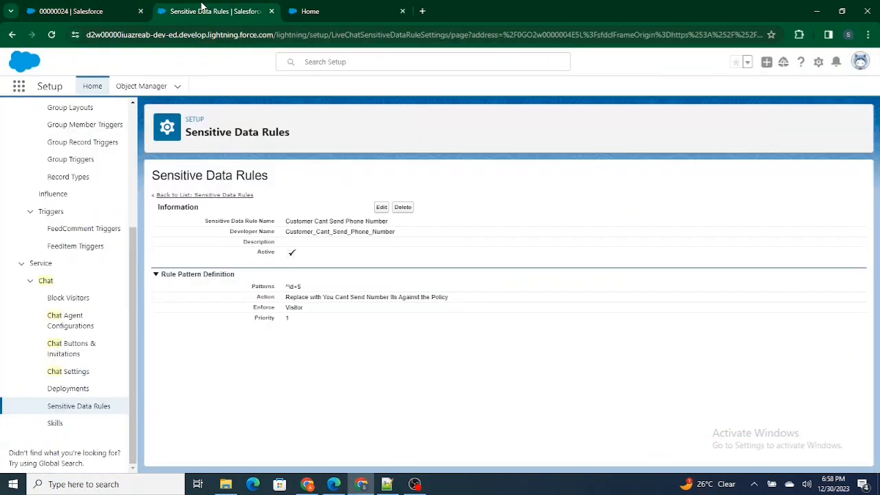
pyautogui.click(381, 207)
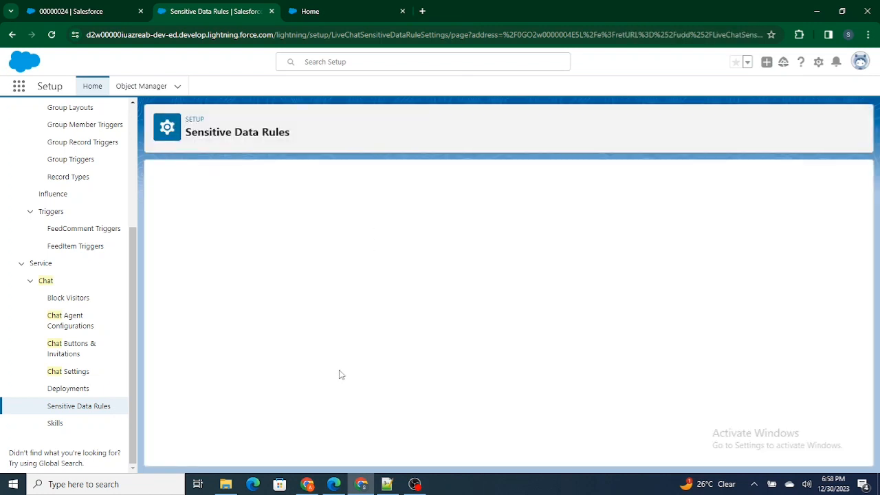
pyautogui.scroll(-1, 340, 375)
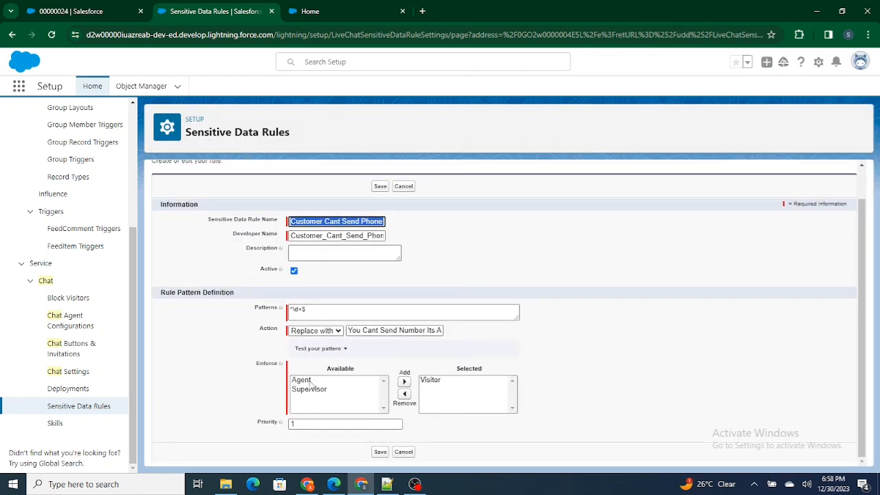
pyautogui.click(305, 381)
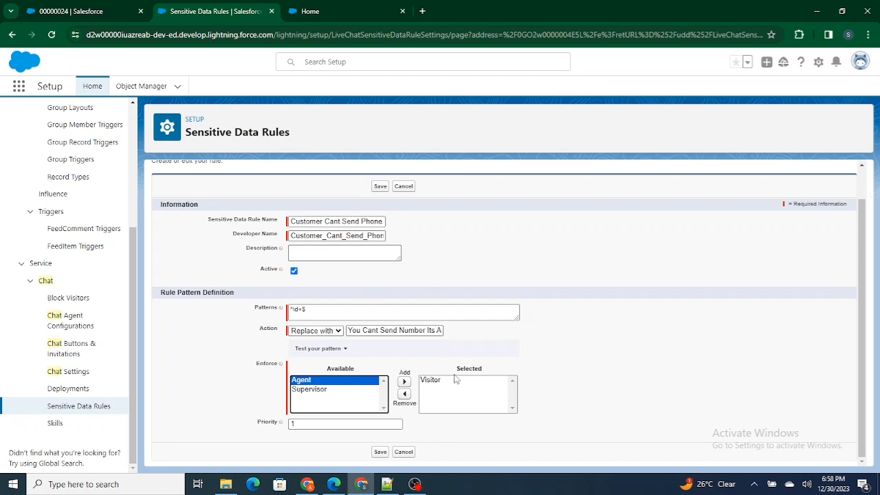
pyautogui.click(303, 11)
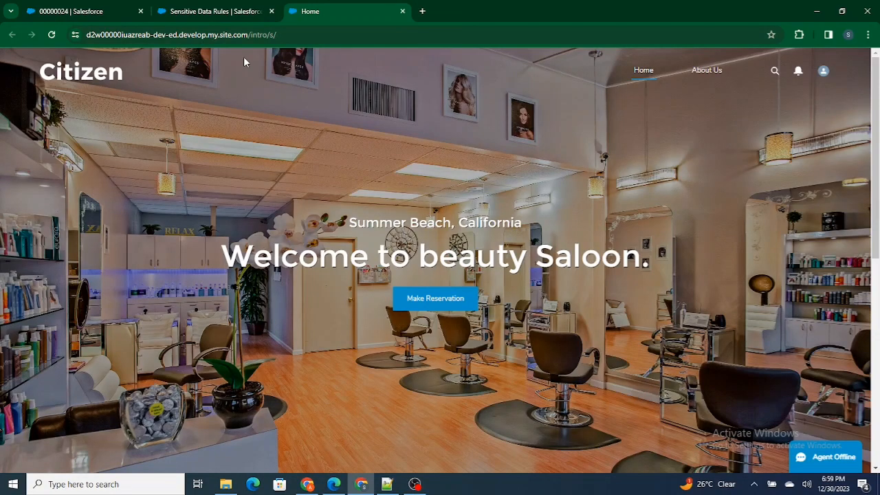
pyautogui.click(213, 5)
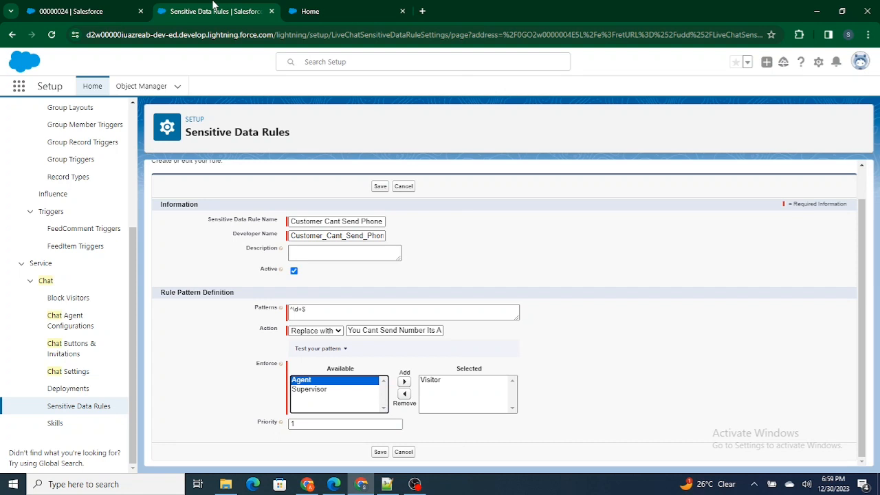
pyautogui.click(305, 121)
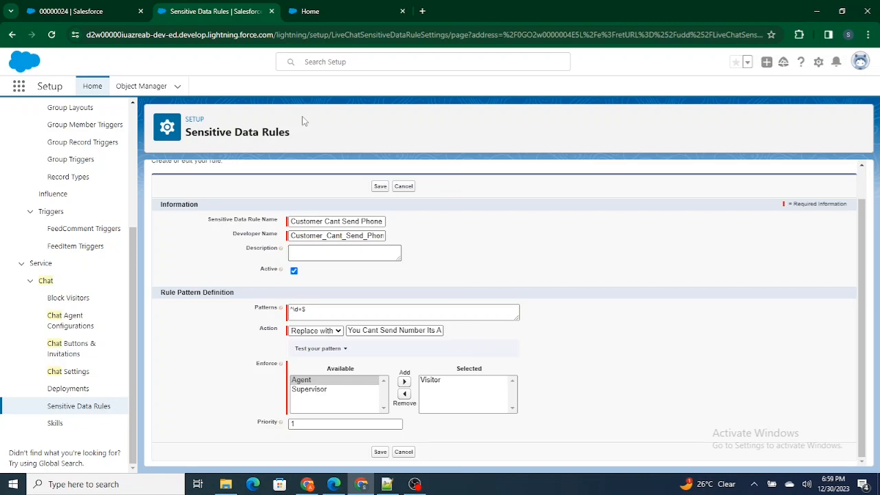
pyautogui.click(415, 484)
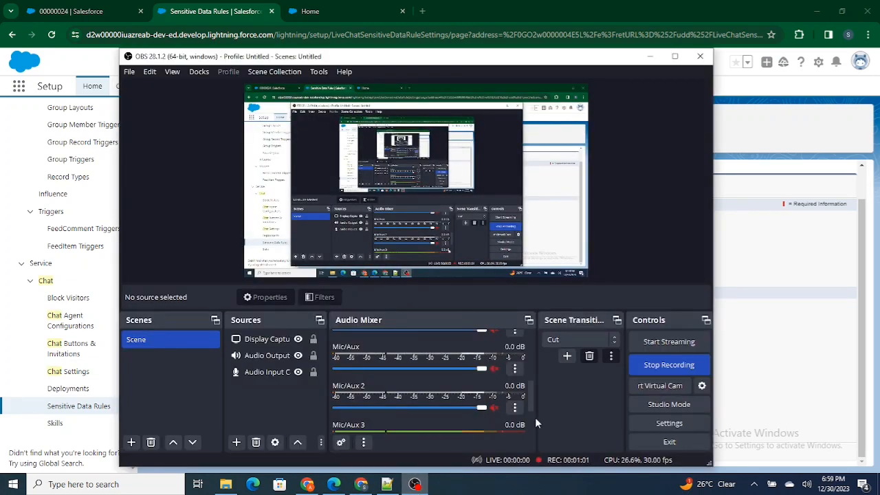